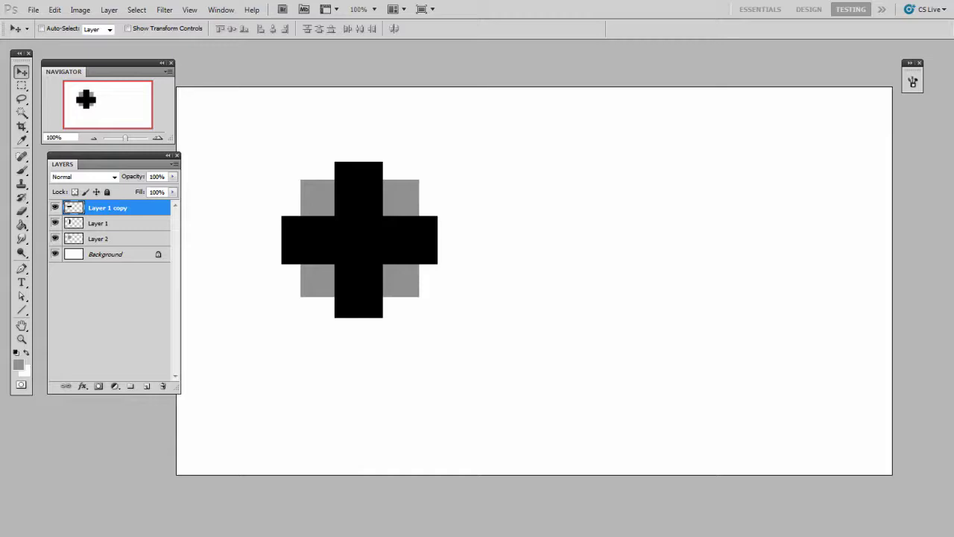
# - Lasso an oval selection around the cross and switch it into Quick Mask
pyautogui.click(21, 98)
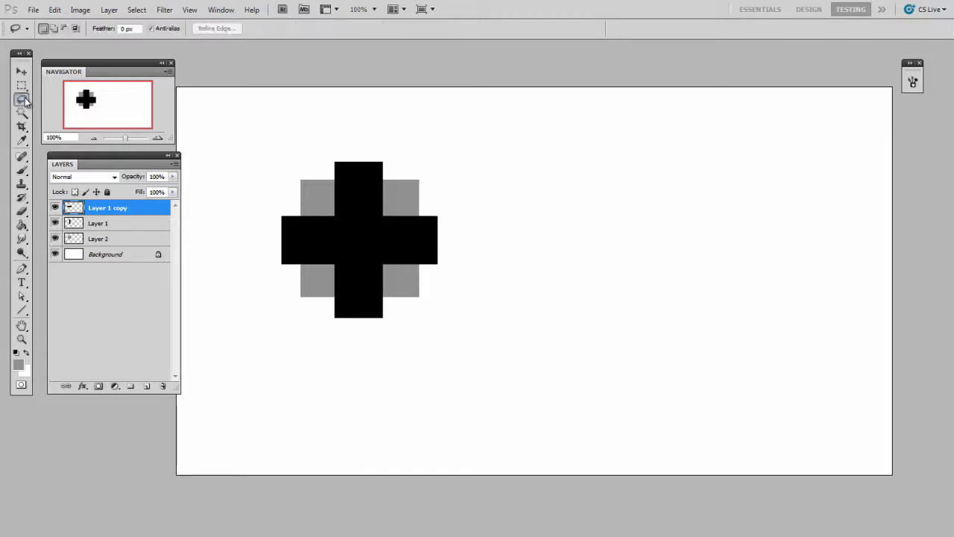
pyautogui.moveTo(278, 293)
pyautogui.mouseDown()
pyautogui.moveTo(268, 213)
pyautogui.moveTo(471, 213)
pyautogui.moveTo(268, 276)
pyautogui.moveTo(291, 263)
pyautogui.mouseUp()
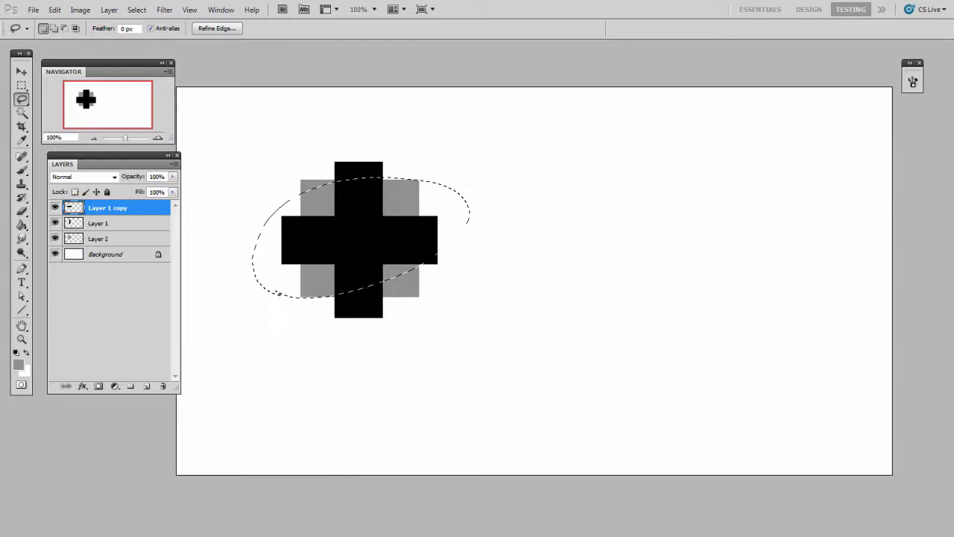
pyautogui.click(21, 384)
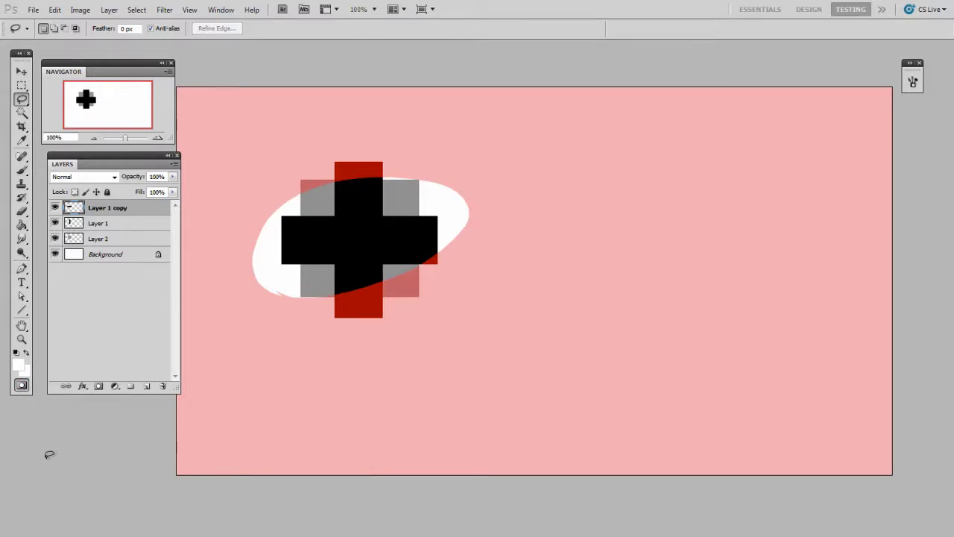
# - Blur the Quick Mask edge with a 2.6 px Gaussian Blur and turn it back into a selection
pyautogui.click(164, 9)
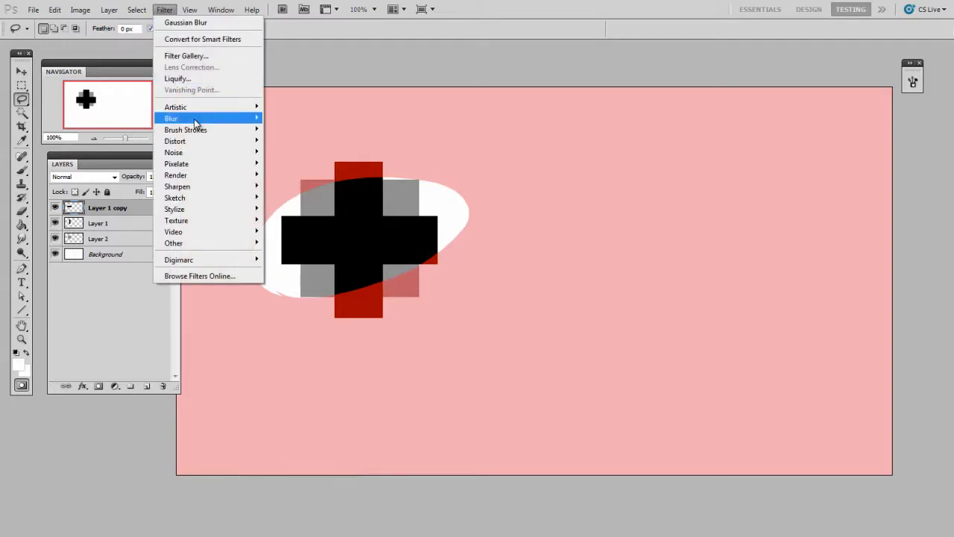
pyautogui.moveTo(196, 118)
pyautogui.click(320, 157)
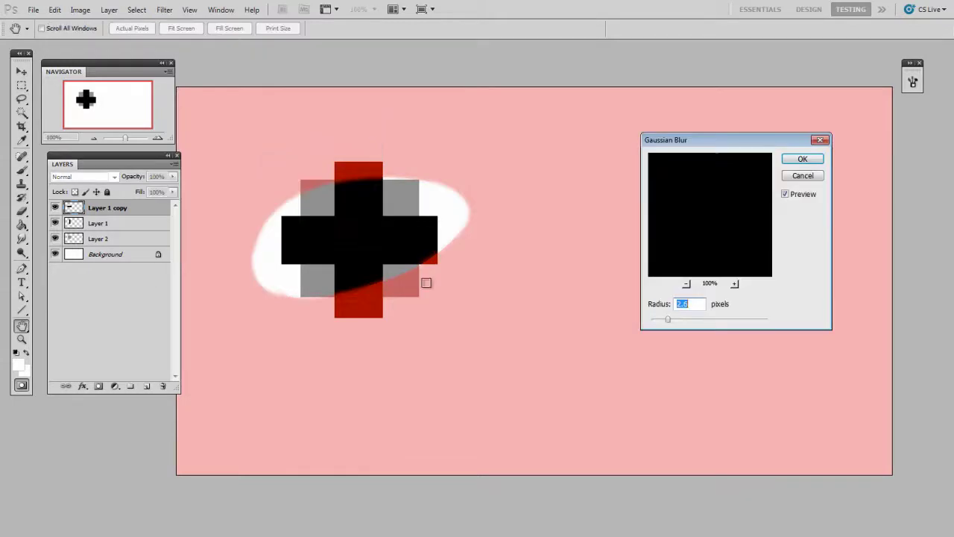
pyautogui.moveTo(720, 207); pyautogui.dragTo(720, 271)
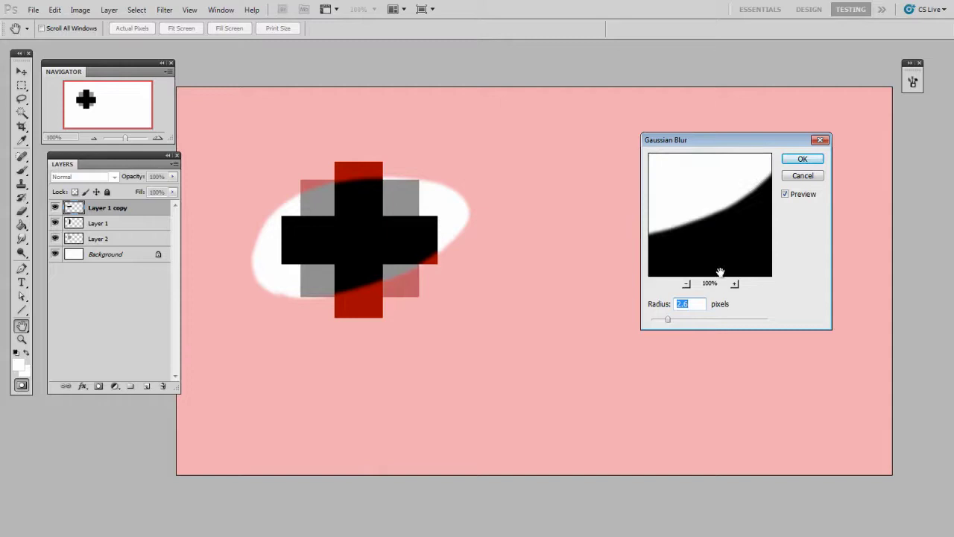
pyautogui.click(789, 157)
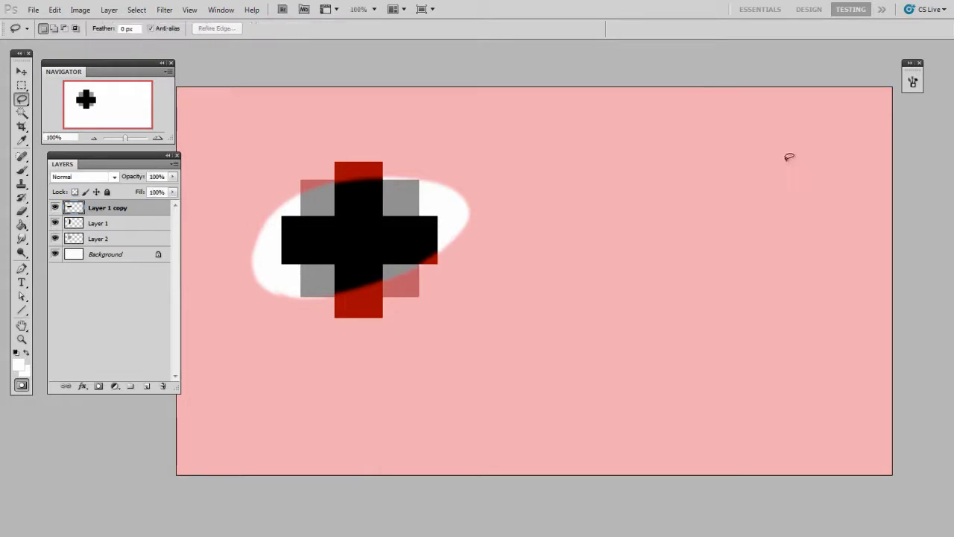
pyautogui.click(22, 384)
pyautogui.click(22, 385)
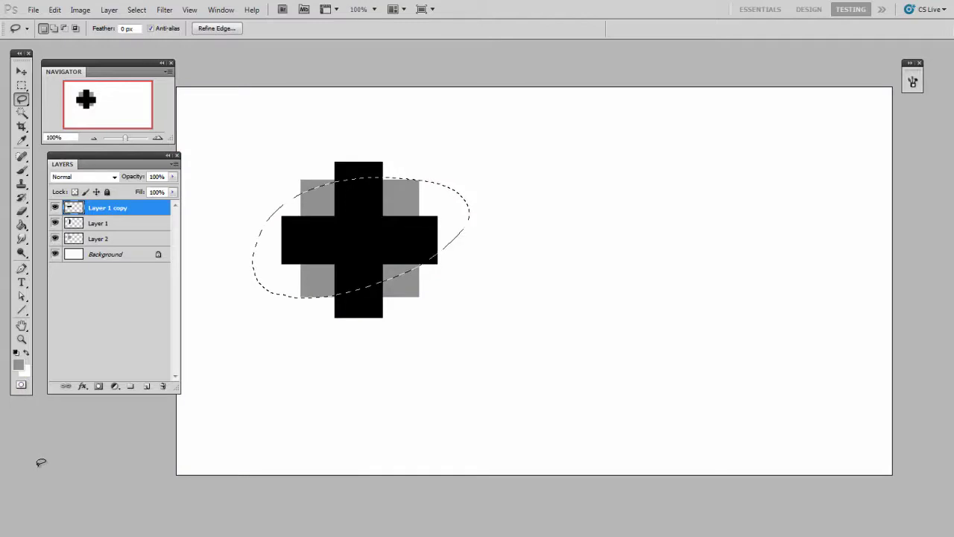
# - Copy Merged the soft cross selection and paste it onto a new layer
pyautogui.click(56, 10)
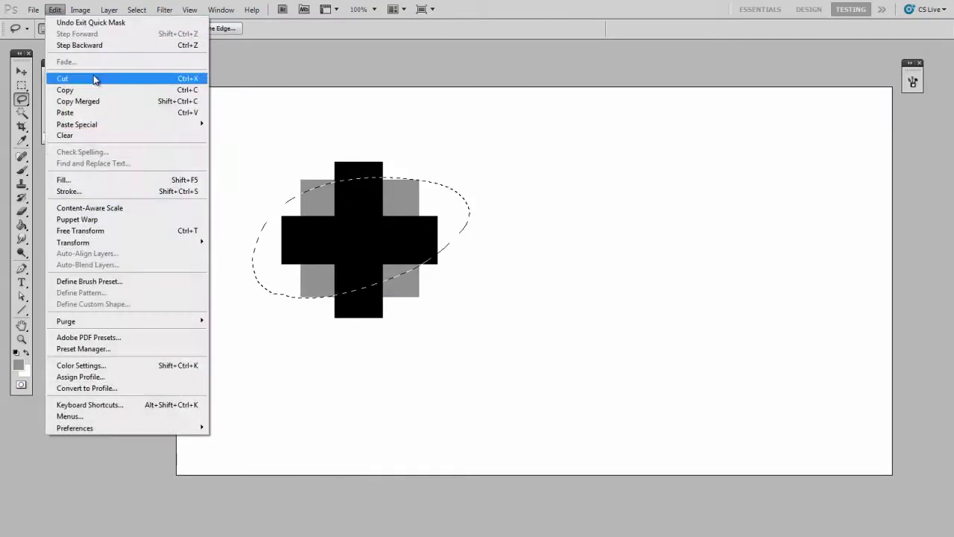
pyautogui.click(104, 102)
pyautogui.hotkey('ctrl', 'v')
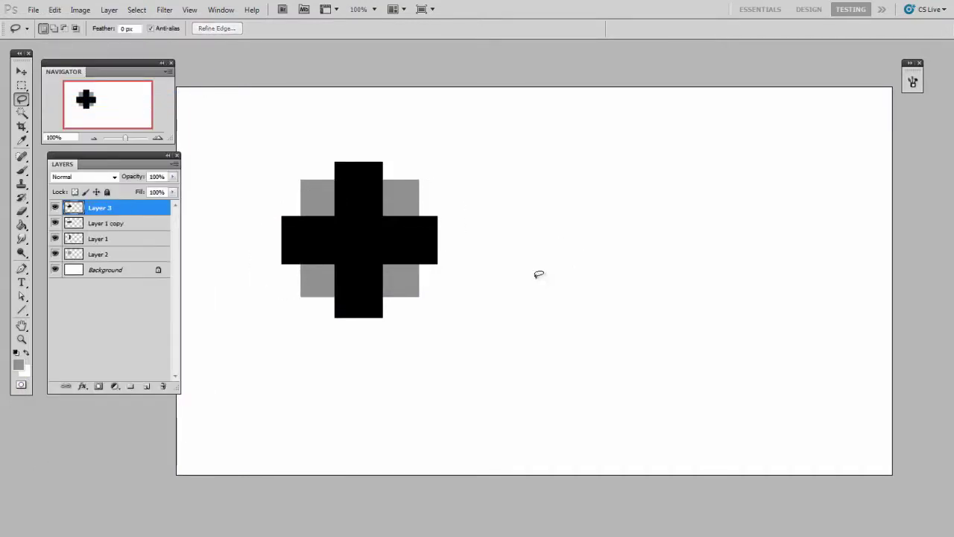
# - Move the pasted cross copy to the right of the original and rotate it clockwise
pyautogui.press('v')
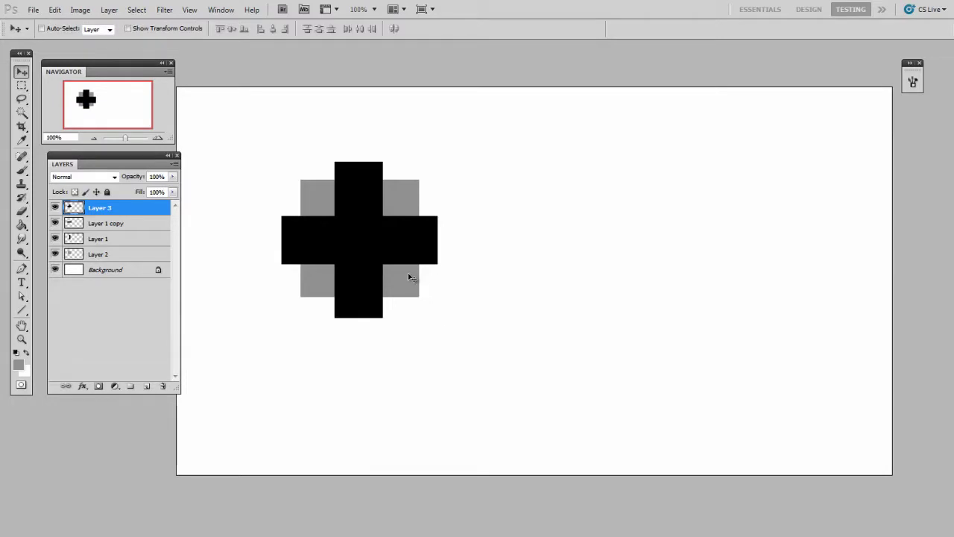
pyautogui.moveTo(408, 277); pyautogui.dragTo(615, 289)
pyautogui.hotkey('ctrl', 't')
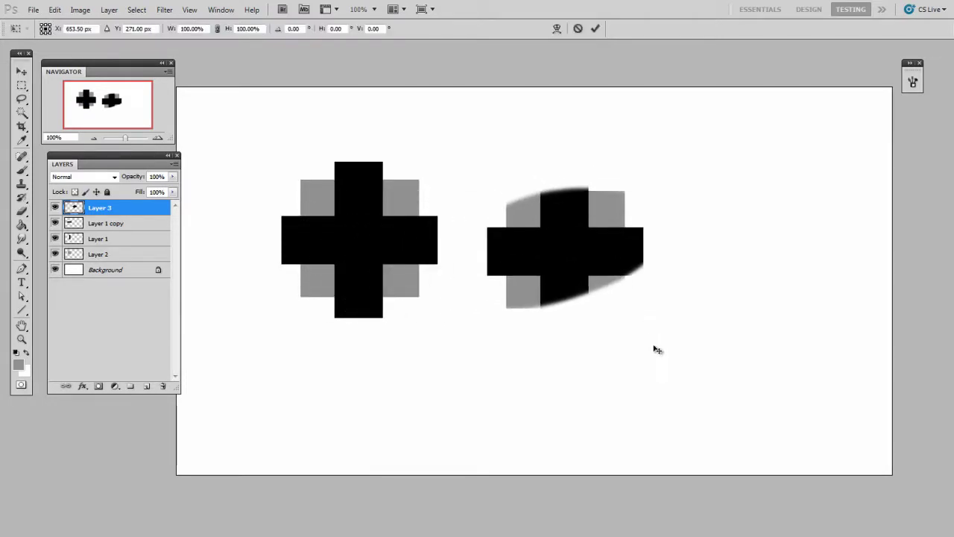
pyautogui.moveTo(746, 241); pyautogui.dragTo(679, 377)
pyautogui.press('Return')
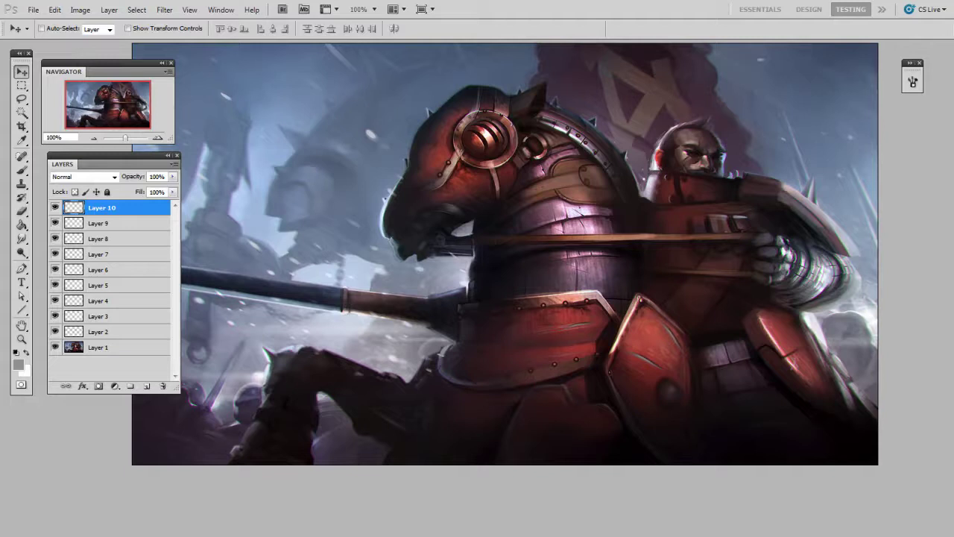
# - Trace a Lasso selection around the armoured horse's head
pyautogui.click(22, 98)
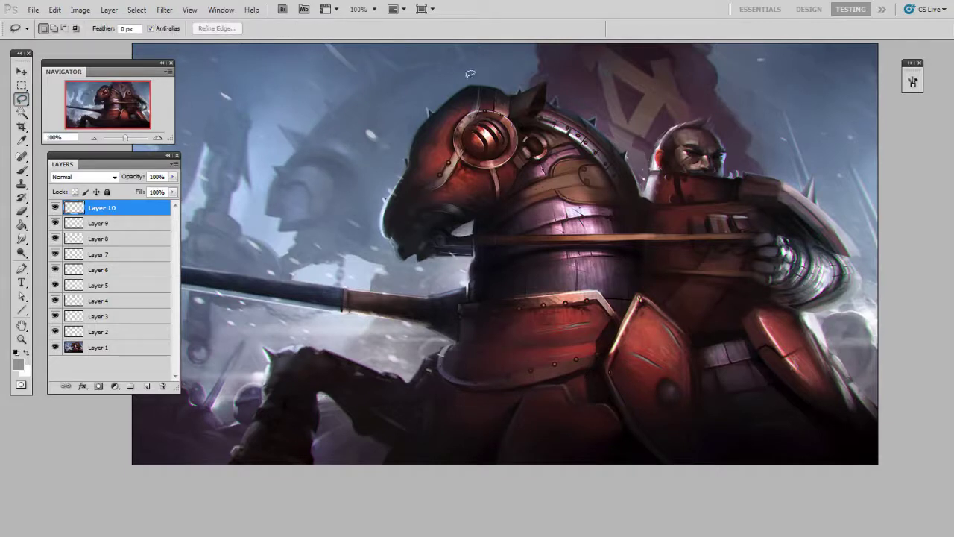
pyautogui.moveTo(460, 81)
pyautogui.mouseDown()
pyautogui.moveTo(450, 244)
pyautogui.moveTo(526, 176)
pyautogui.moveTo(544, 119)
pyautogui.moveTo(514, 96)
pyautogui.mouseUp()
pyautogui.moveTo(467, 68); pyautogui.dragTo(467, 69)
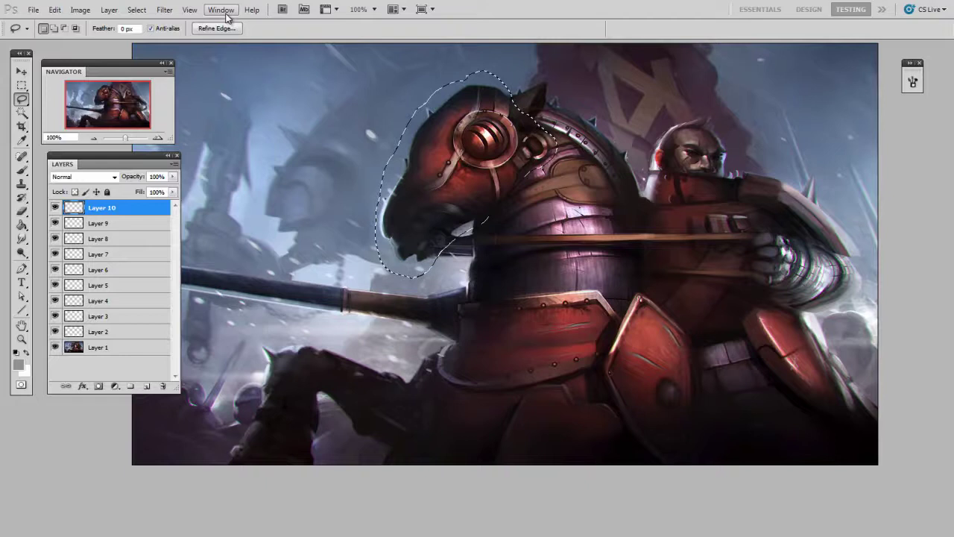
# - Create a new action named 'soft selection' in the ctrlPaint set and start recording
pyautogui.click(225, 11)
pyautogui.click(246, 66)
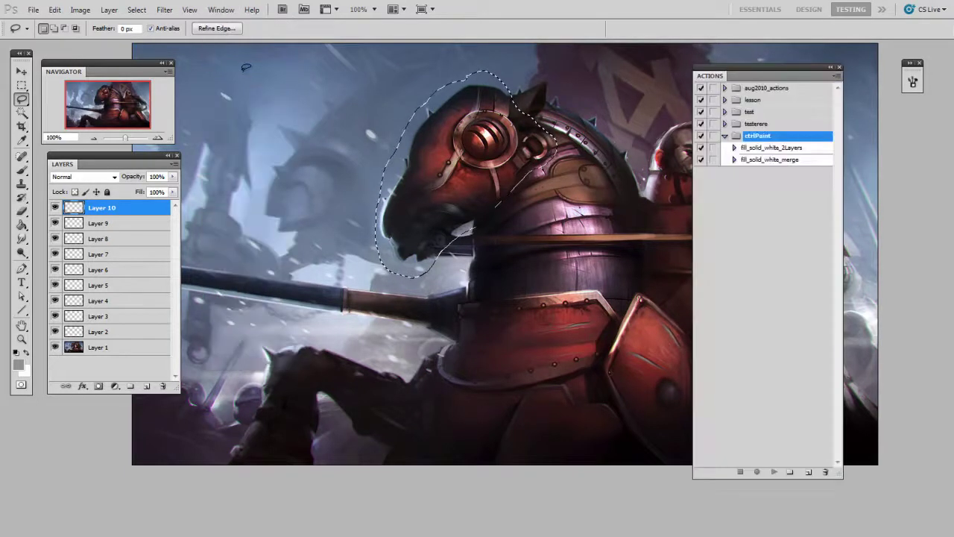
pyautogui.click(807, 473)
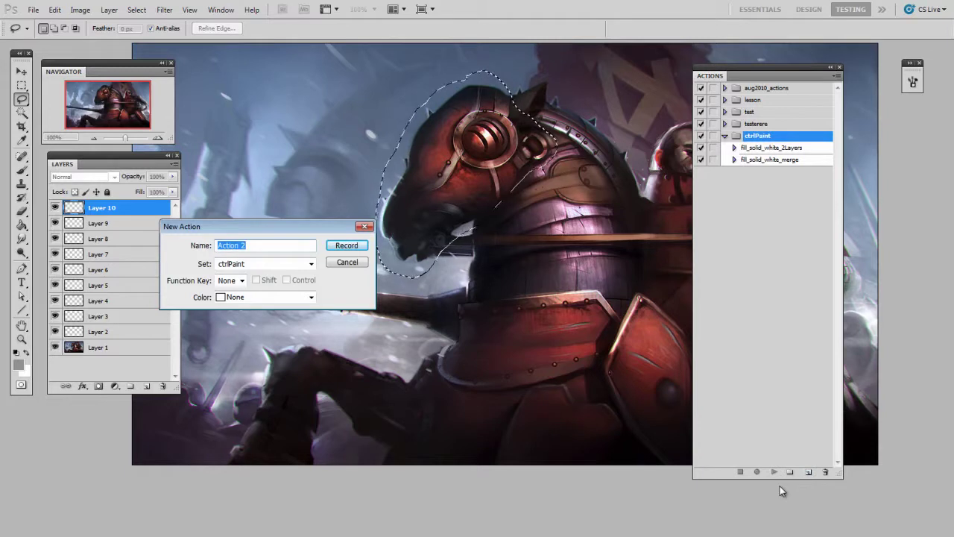
pyautogui.write('soft selection')
pyautogui.click(346, 246)
pyautogui.moveTo(510, 196); pyautogui.dragTo(558, 154)
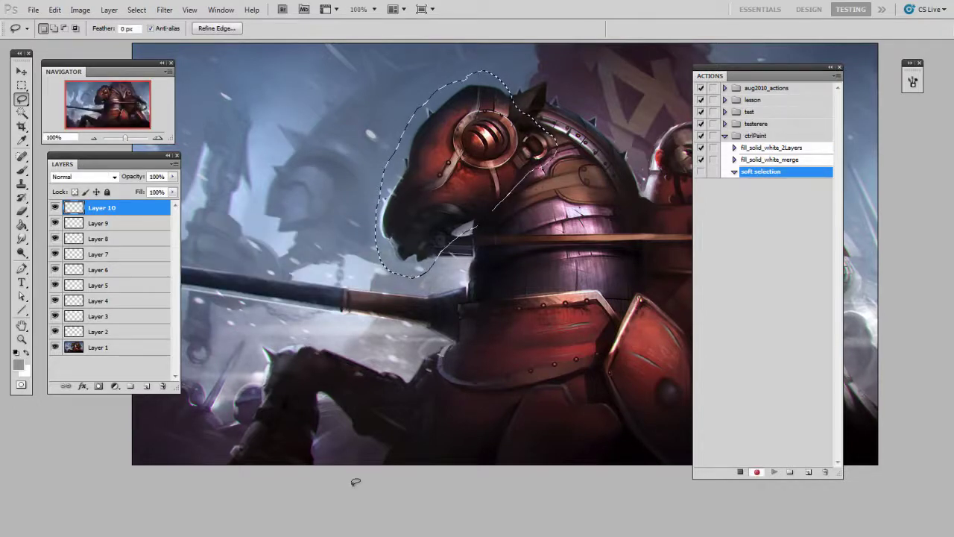
# - Soften the horse-head selection with a 3.0 px Gaussian Blur in Quick Mask
pyautogui.click(22, 385)
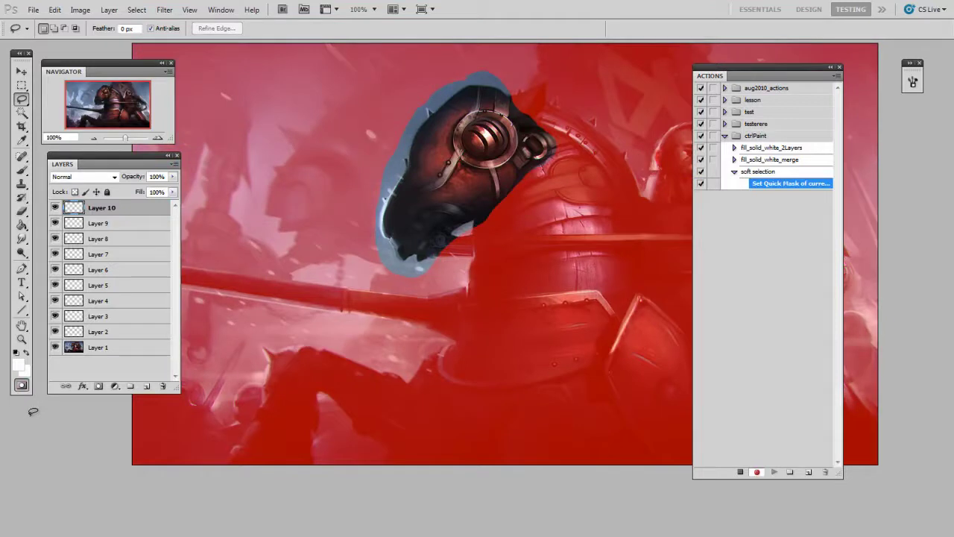
pyautogui.click(164, 10)
pyautogui.moveTo(207, 119)
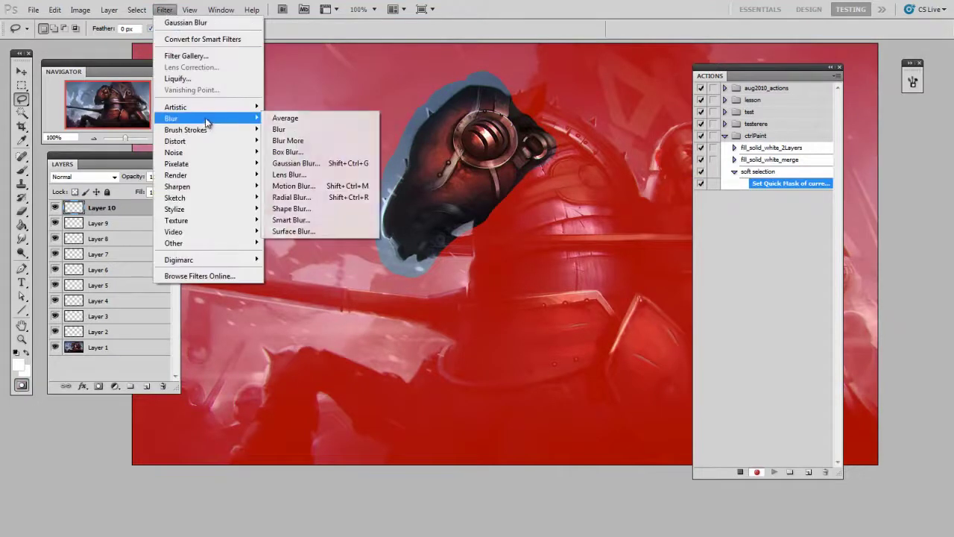
pyautogui.click(319, 163)
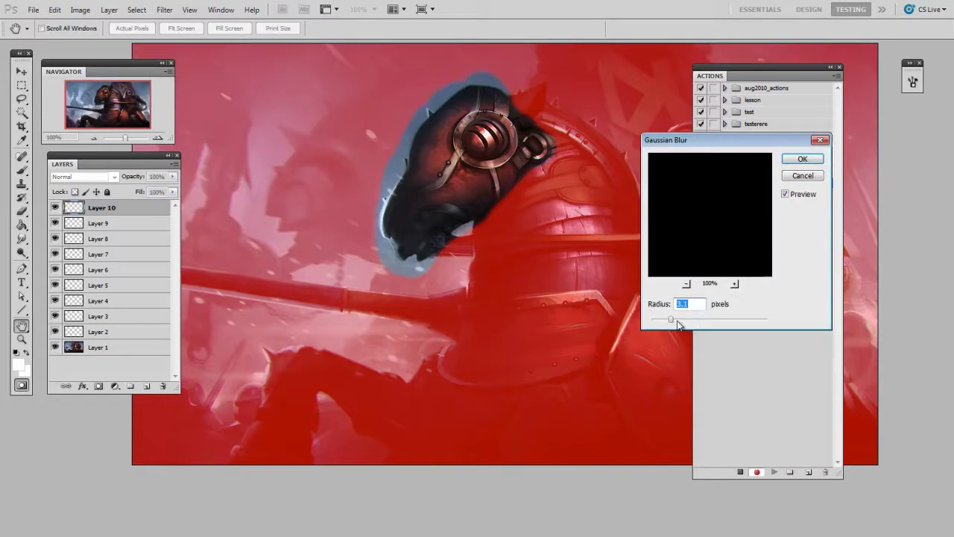
pyautogui.moveTo(677, 324); pyautogui.dragTo(672, 325)
pyautogui.press('Return')
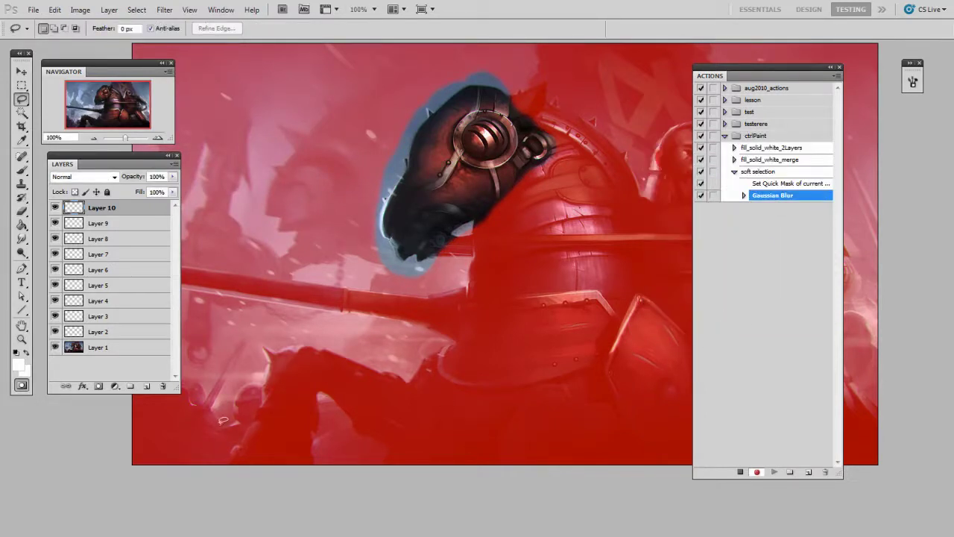
pyautogui.click(21, 385)
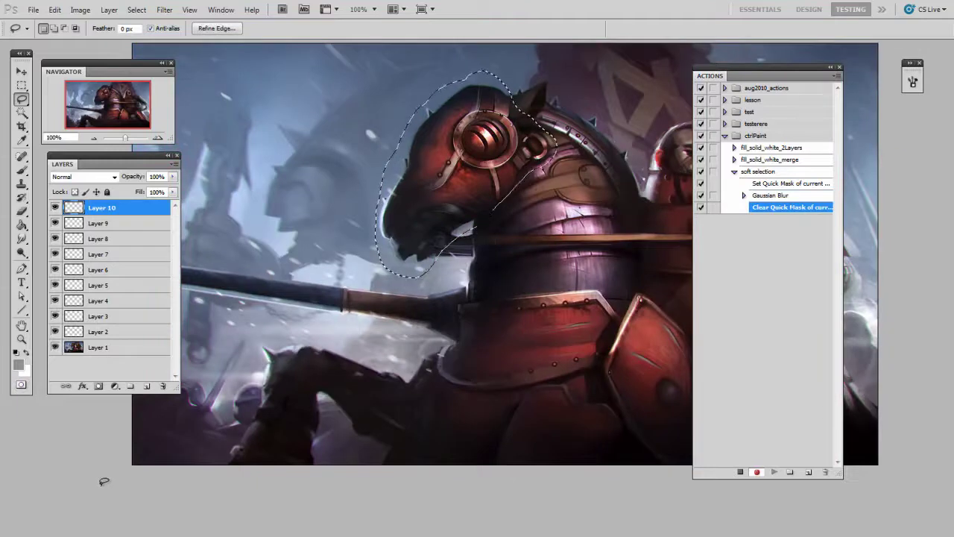
# - Copy Merged and paste the soft selection to a new layer, then stop recording
pyautogui.click(55, 9)
pyautogui.click(117, 102)
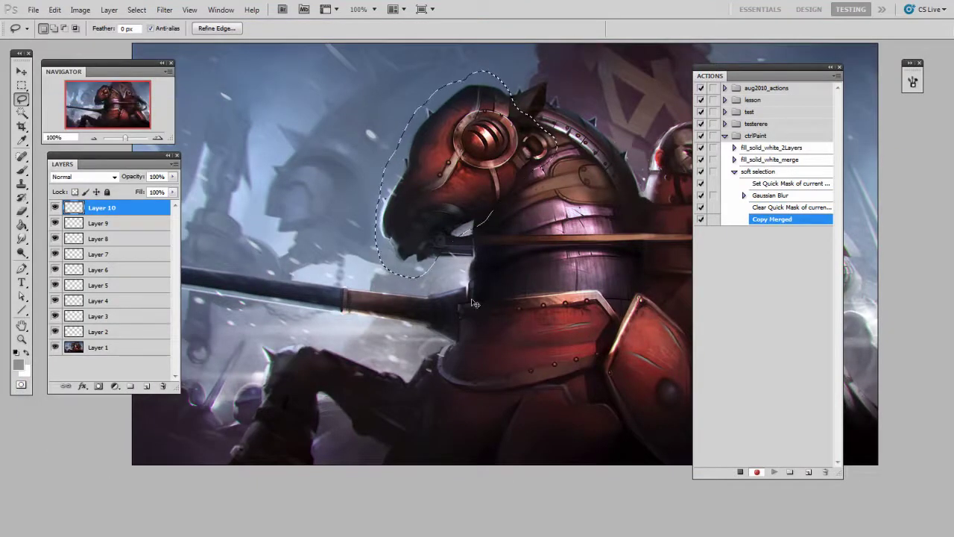
pyautogui.hotkey('ctrl', 'v')
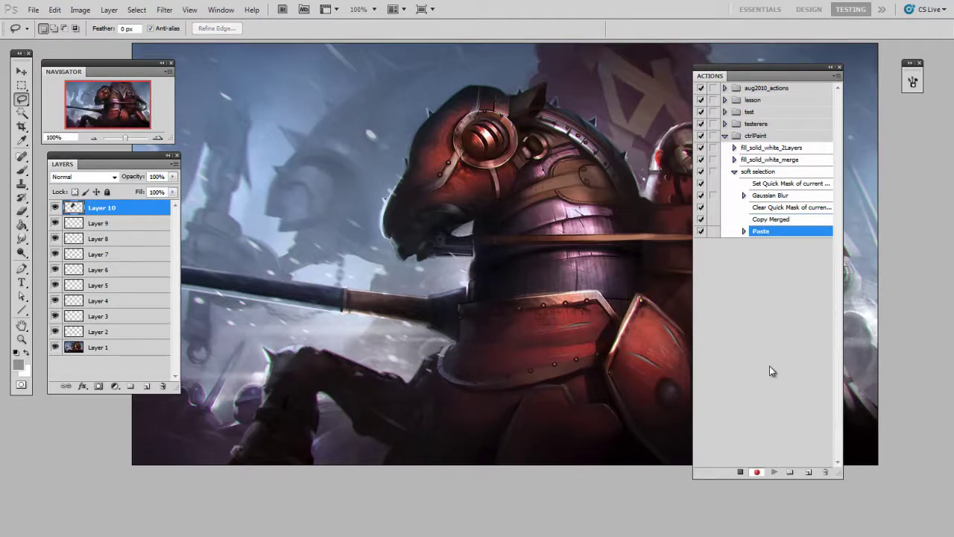
pyautogui.click(741, 473)
# - Move the pasted horse-head copy down and left, then delete the test layer Layer 10
pyautogui.press('v')
pyautogui.moveTo(484, 193)
pyautogui.mouseDown()
pyautogui.moveTo(421, 285)
pyautogui.moveTo(432, 334)
pyautogui.mouseUp()
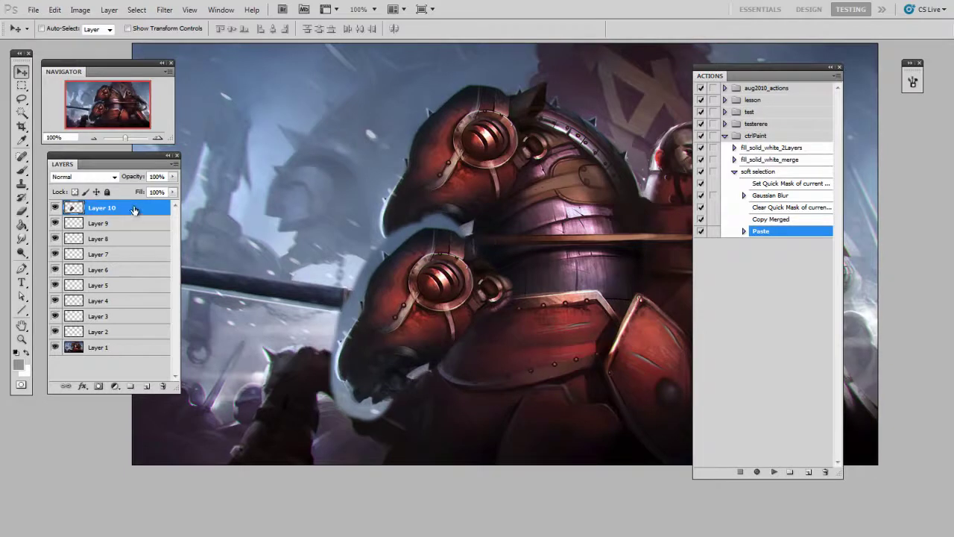
pyautogui.moveTo(136, 209); pyautogui.dragTo(163, 386)
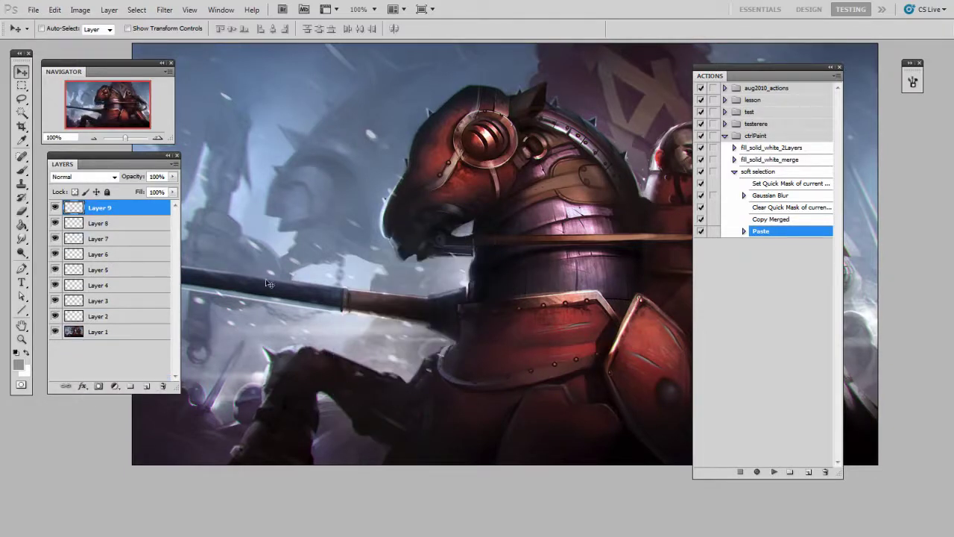
# - At 200% zoom, lasso the rider's head and play the 'soft selection' action on it
pyautogui.click(22, 99)
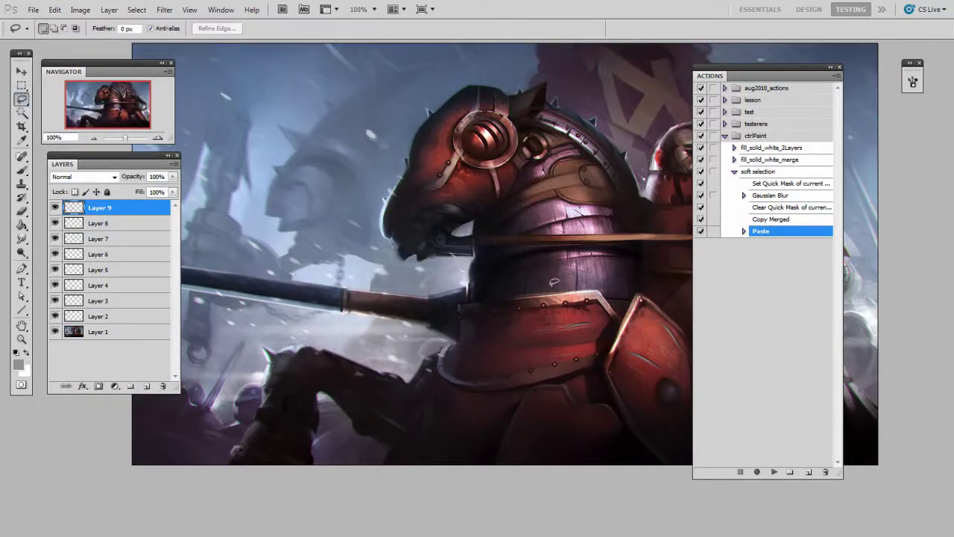
pyautogui.moveTo(572, 276)
pyautogui.mouseDown()
pyautogui.moveTo(444, 284)
pyautogui.moveTo(387, 315)
pyautogui.mouseUp()
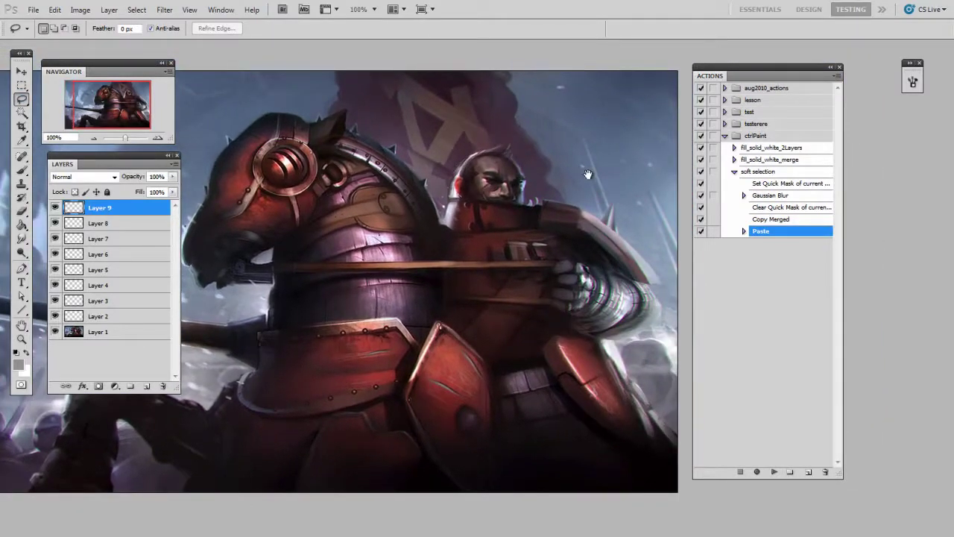
pyautogui.hotkey('ctrl', '+')
pyautogui.moveTo(575, 214); pyautogui.dragTo(589, 312)
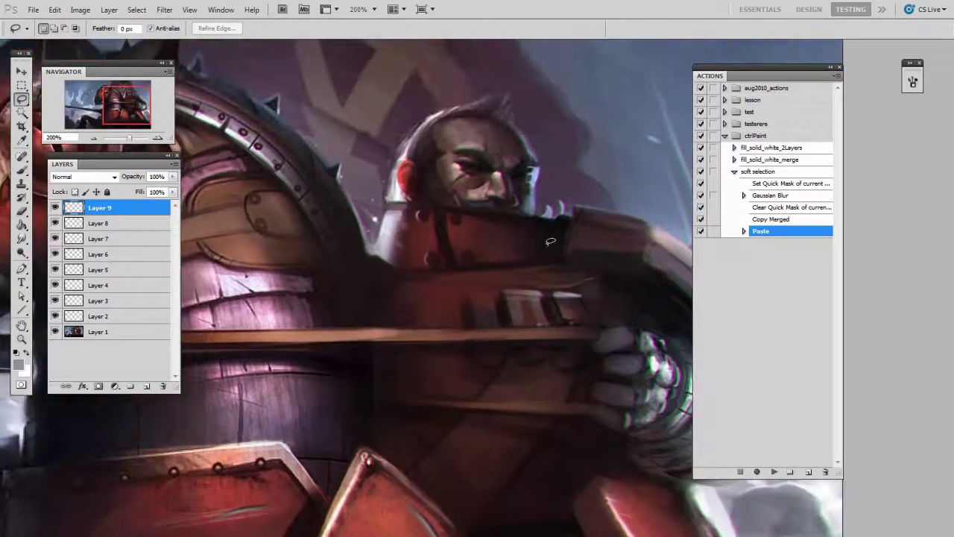
pyautogui.moveTo(457, 98)
pyautogui.mouseDown()
pyautogui.moveTo(527, 103)
pyautogui.moveTo(543, 138)
pyautogui.moveTo(545, 200)
pyautogui.moveTo(533, 216)
pyautogui.moveTo(384, 199)
pyautogui.mouseUp()
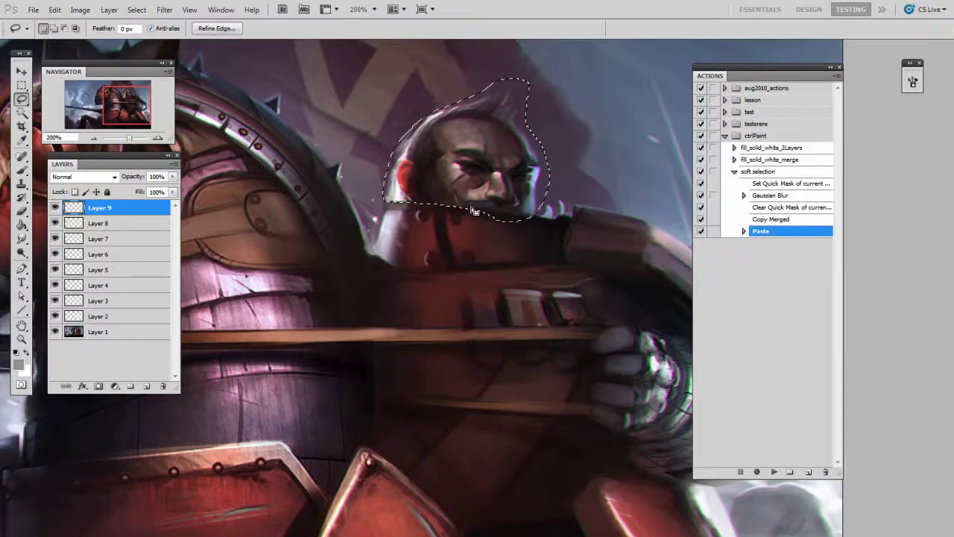
pyautogui.click(767, 171)
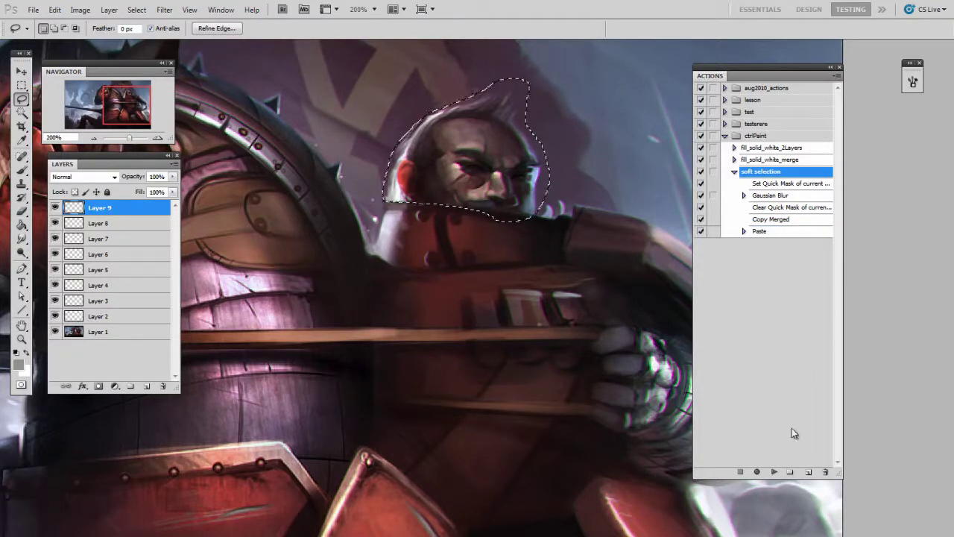
pyautogui.click(775, 472)
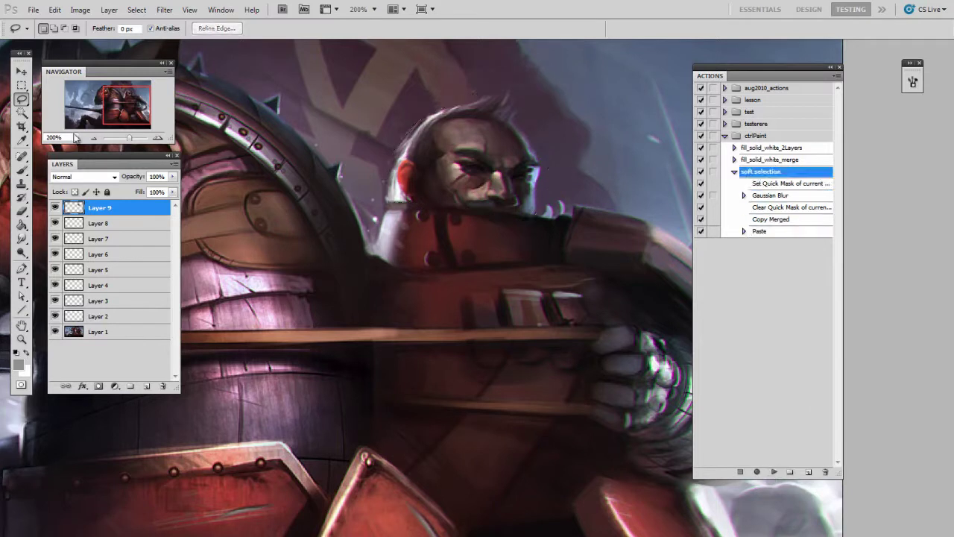
# - Move the head copy down-left and Distort its right edge wider, undoing once to compare
pyautogui.moveTo(553, 183); pyautogui.dragTo(514, 208)
pyautogui.hotkey('ctrl', 't')
pyautogui.rightClick(482, 166)
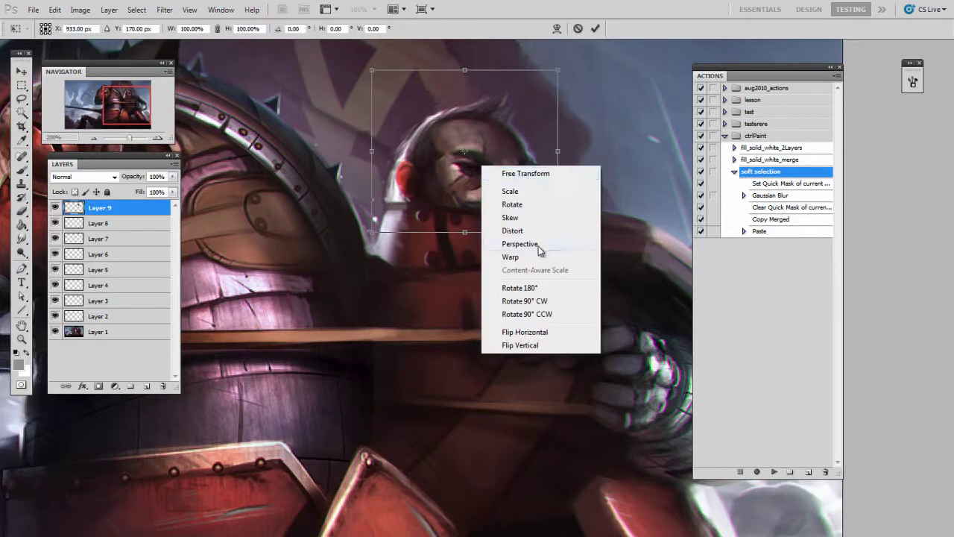
pyautogui.moveTo(558, 232); pyautogui.dragTo(575, 232)
pyautogui.press('Return')
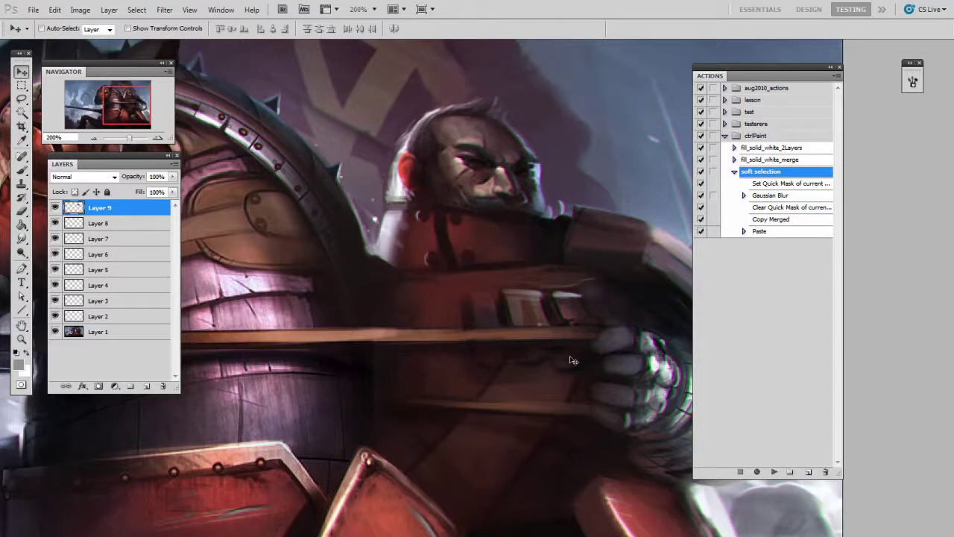
pyautogui.hotkey('ctrl', 'z')
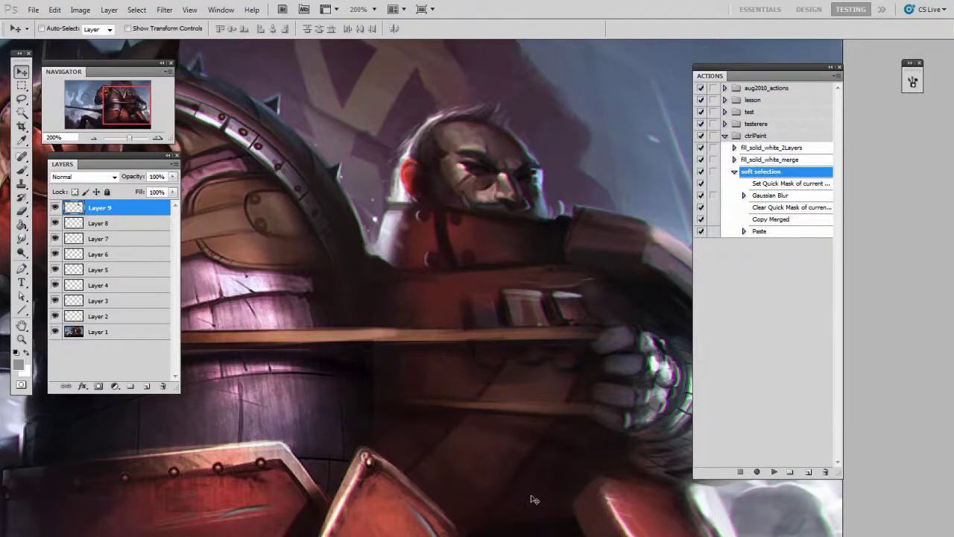
# - Zoom the painting back out to 100% with Ctrl+minus
pyautogui.hotkey('ctrl', '-')
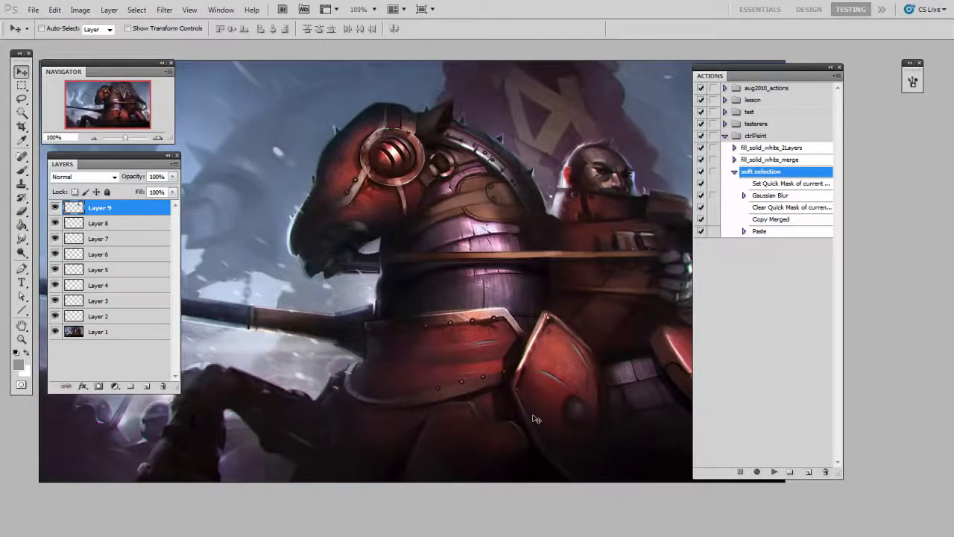